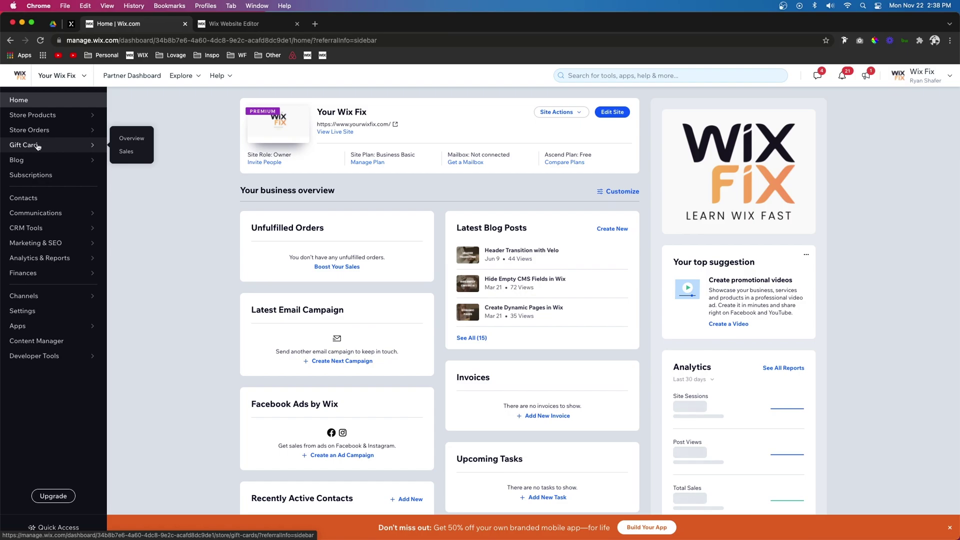
# Step: Open the Gift Card overview and highlight its heading about selling eGift cards
pyautogui.click(38, 145)
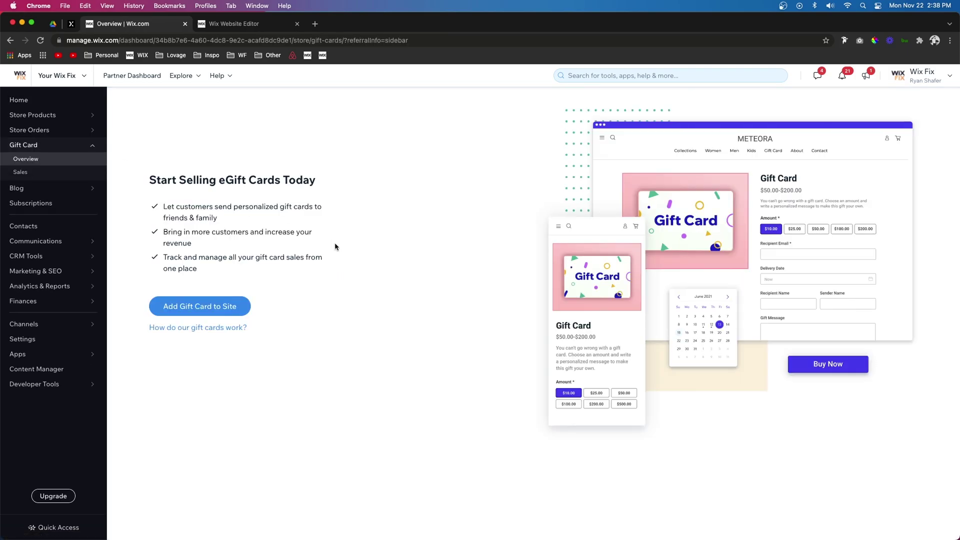
pyautogui.moveTo(149, 180); pyautogui.dragTo(347, 189)
pyautogui.click(363, 192)
pyautogui.moveTo(219, 181); pyautogui.dragTo(245, 182)
pyautogui.click(326, 205)
# Step: Add a gift card page to the site and open it in the editor
pyautogui.click(218, 306)
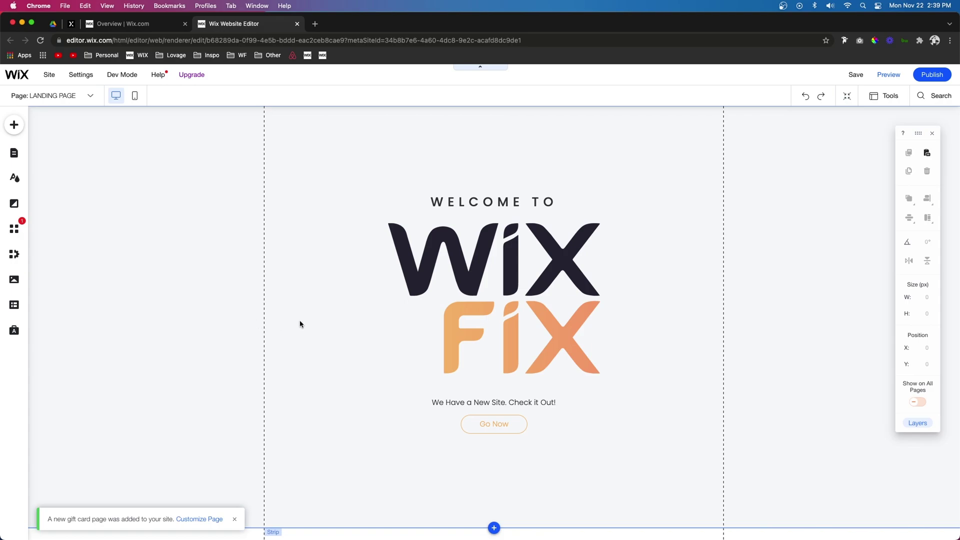
pyautogui.click(193, 519)
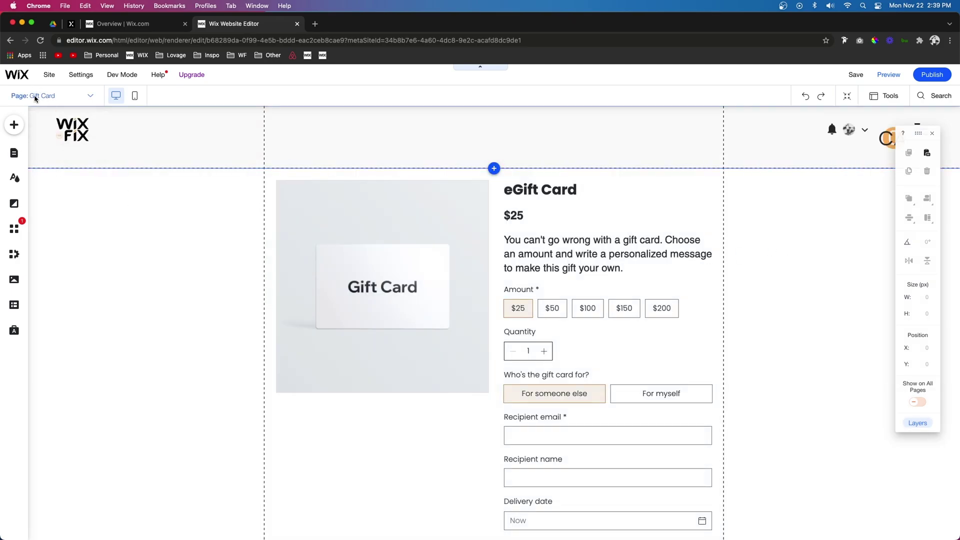
pyautogui.click(34, 96)
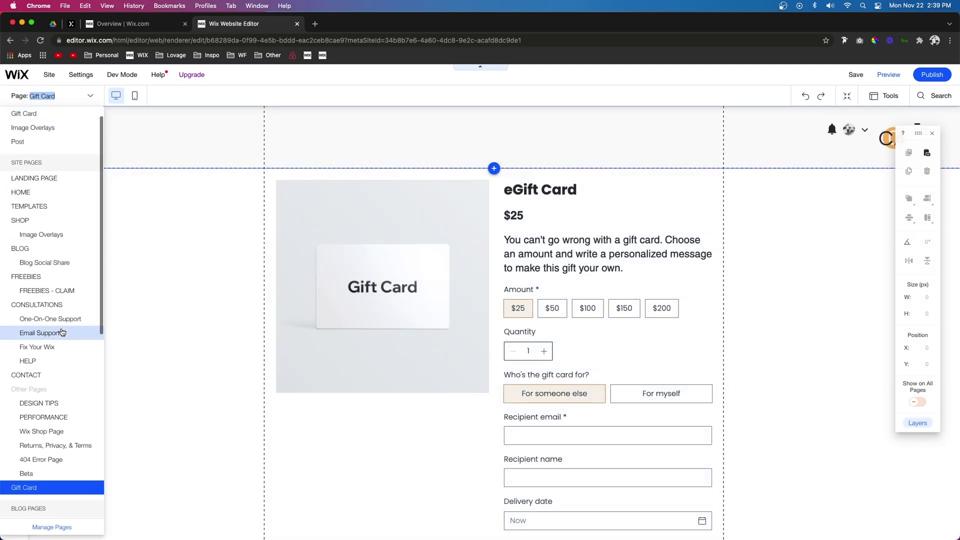
pyautogui.scroll(-3, 61, 332)
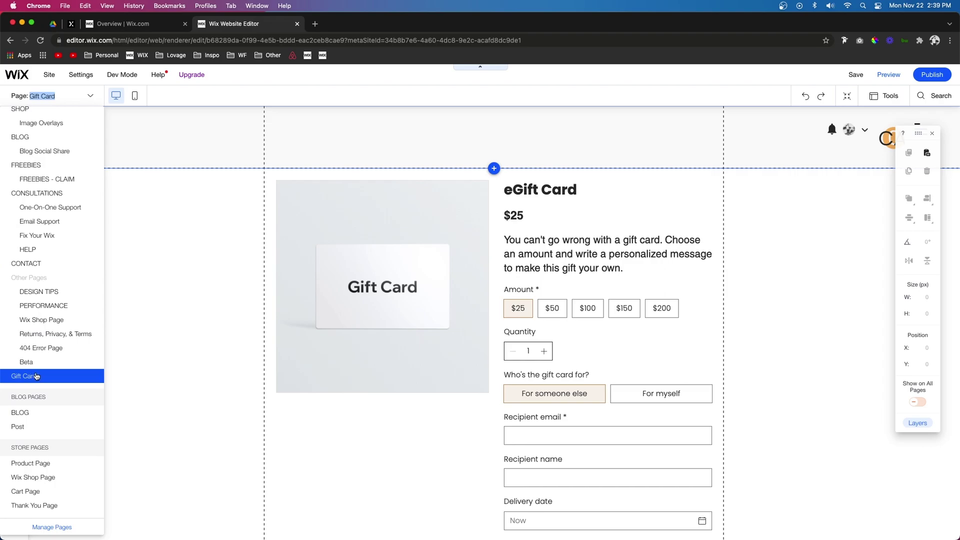
# Step: Open the Gift Card page's settings and browse the background and details design options
pyautogui.click(430, 271)
pyautogui.click(418, 241)
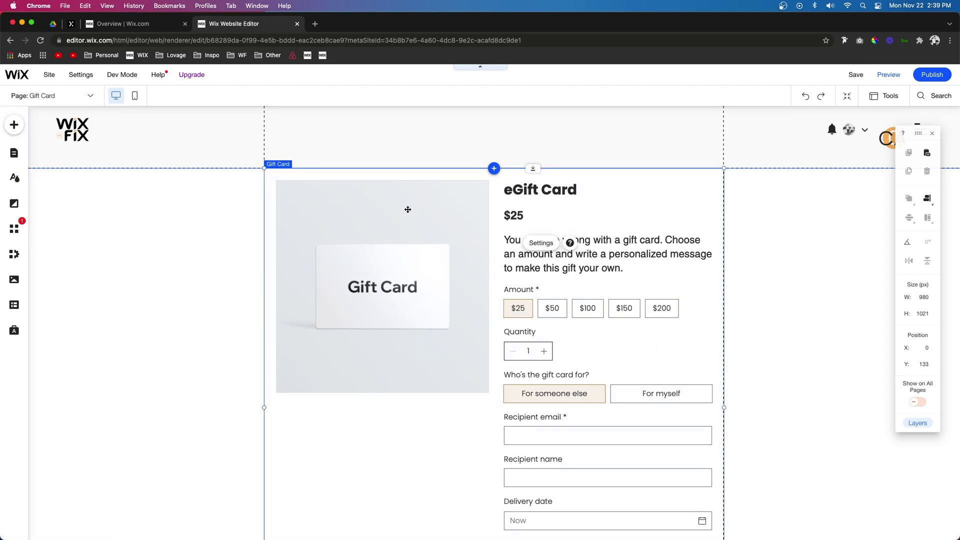
pyautogui.click(540, 242)
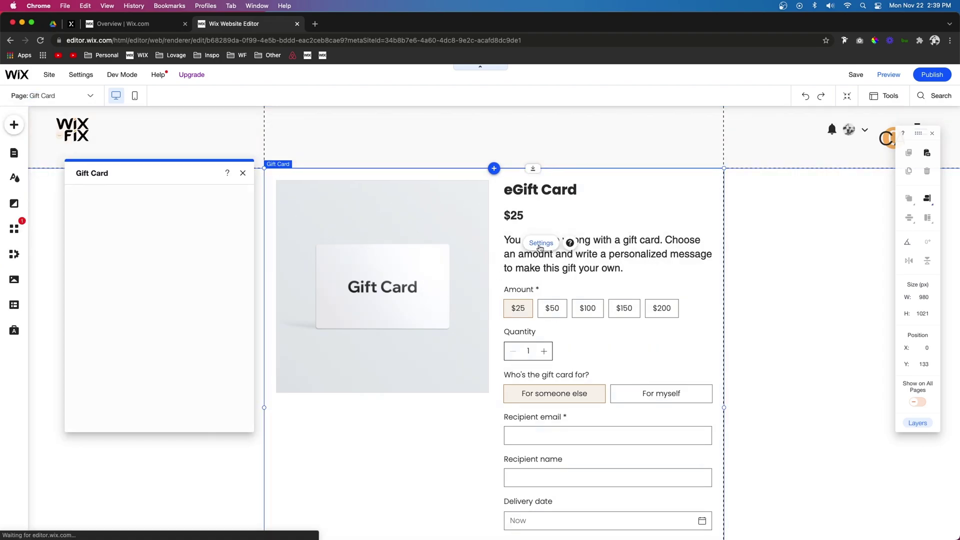
pyautogui.click(86, 250)
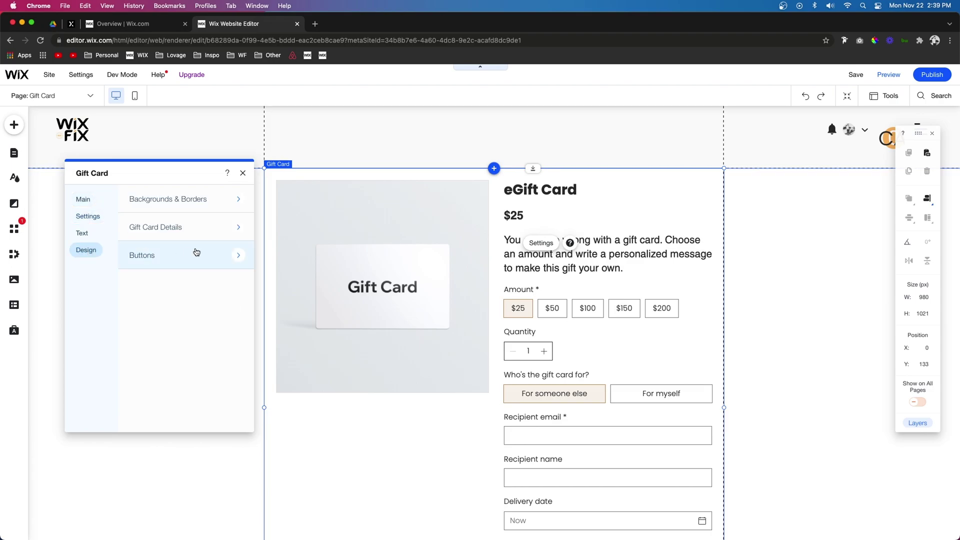
pyautogui.click(180, 201)
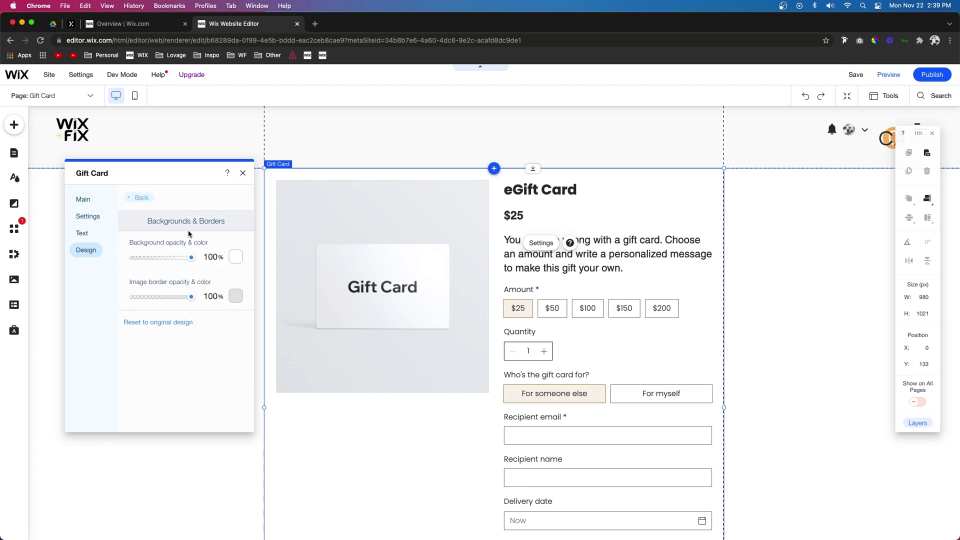
pyautogui.click(133, 196)
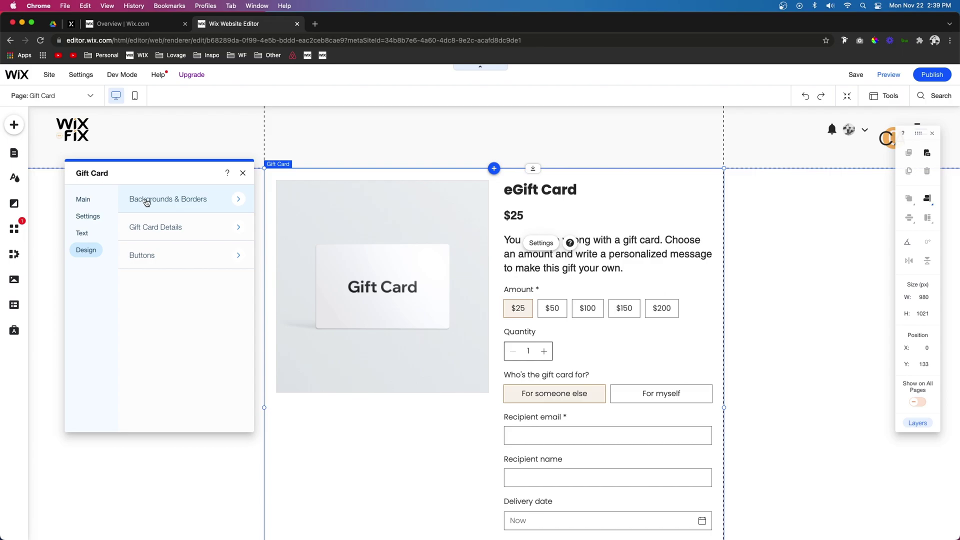
pyautogui.click(172, 226)
pyautogui.scroll(-3, 180, 337)
pyautogui.scroll(-2, 182, 339)
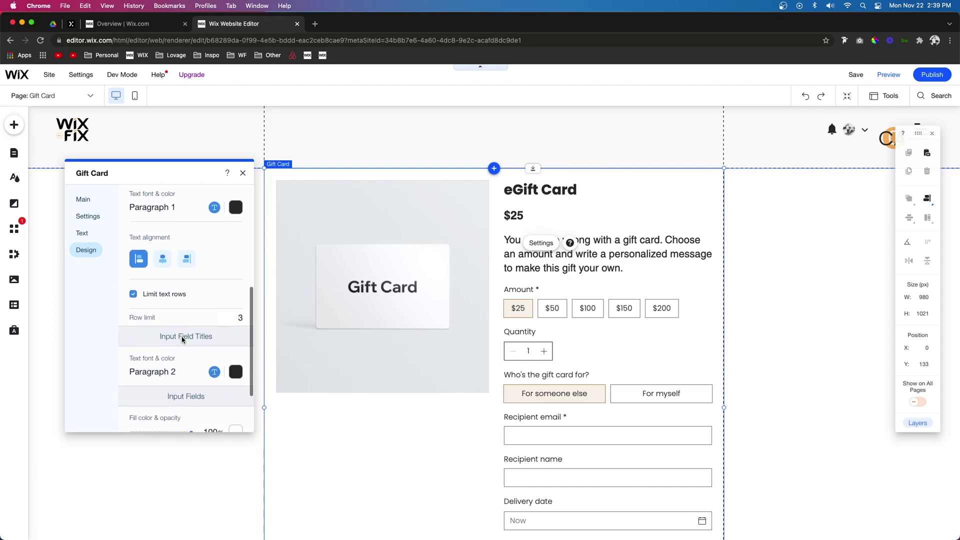
pyautogui.scroll(-3, 182, 336)
pyautogui.scroll(10, 182, 337)
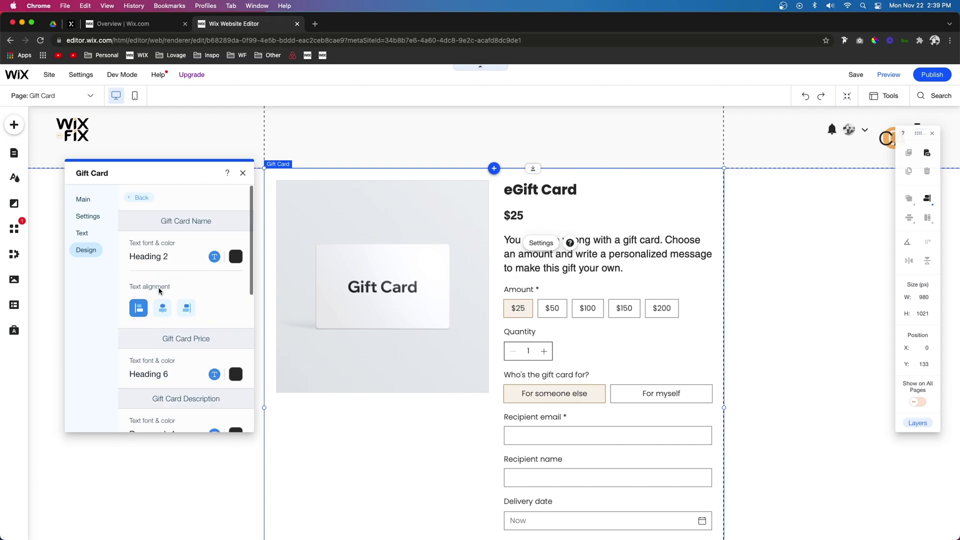
# Step: Review the button design options and text labels, then return to Main settings
pyautogui.click(134, 198)
pyautogui.click(112, 255)
pyautogui.scroll(5, 188, 271)
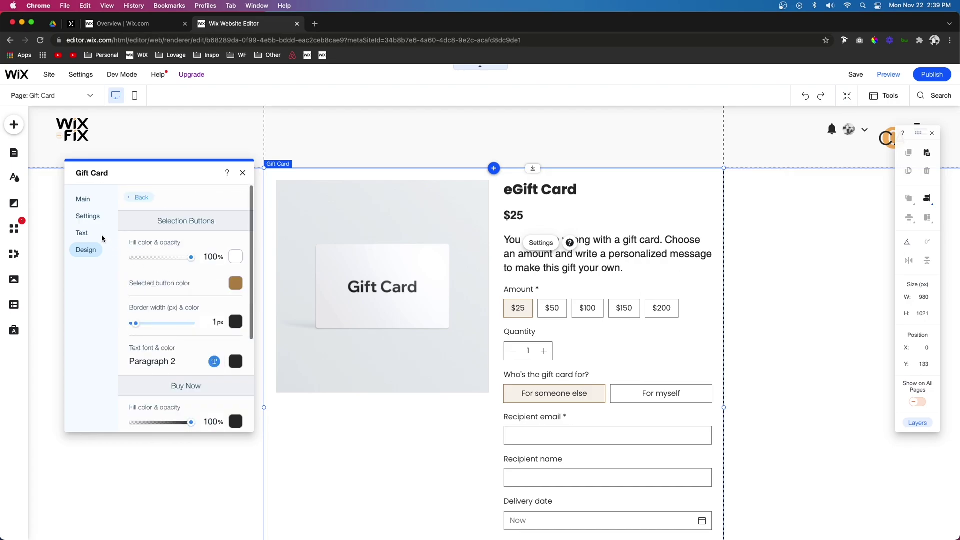
pyautogui.click(82, 233)
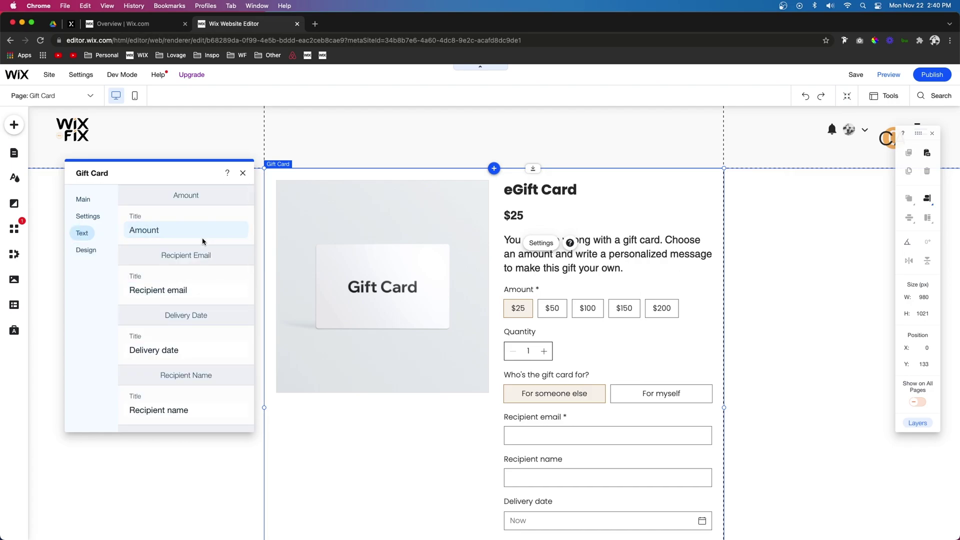
pyautogui.scroll(-2, 203, 241)
pyautogui.scroll(-5, 199, 299)
pyautogui.scroll(5, 198, 299)
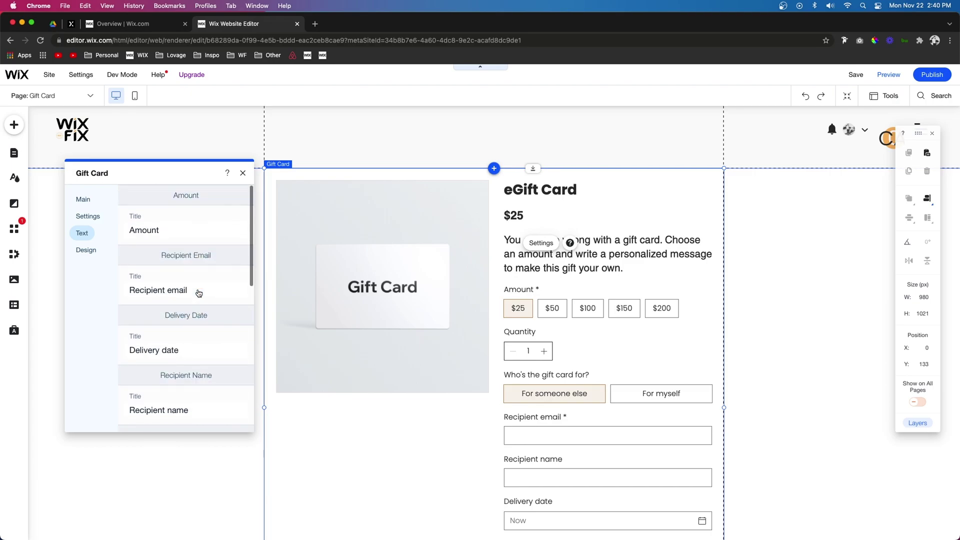
pyautogui.click(83, 199)
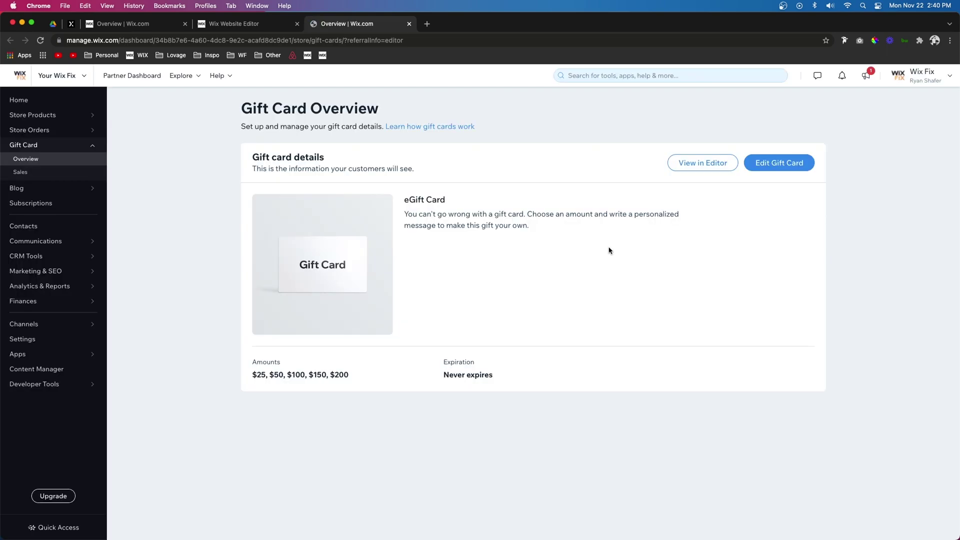
# Step: Open the eGift Card edit form, try months-based expiration, then revert to never expire
pyautogui.click(771, 167)
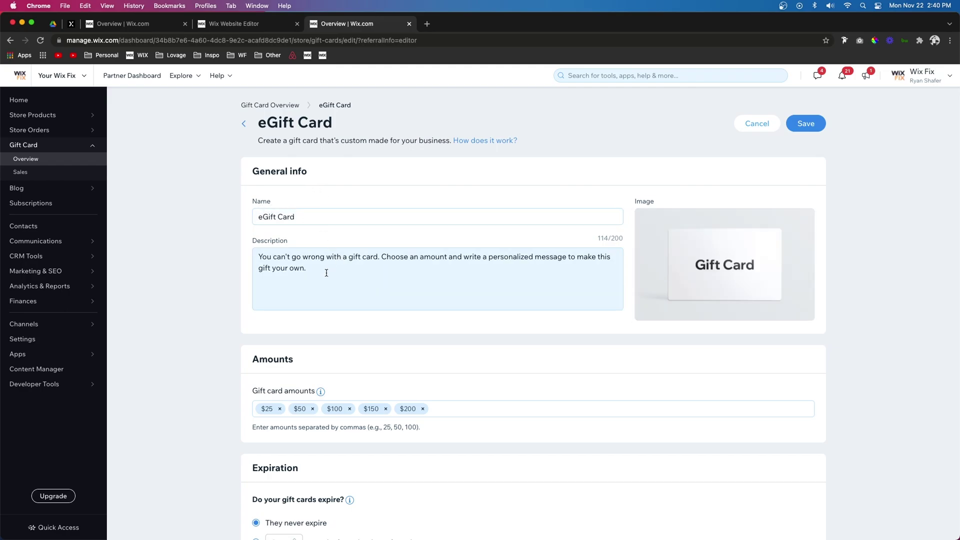
pyautogui.scroll(-2, 369, 272)
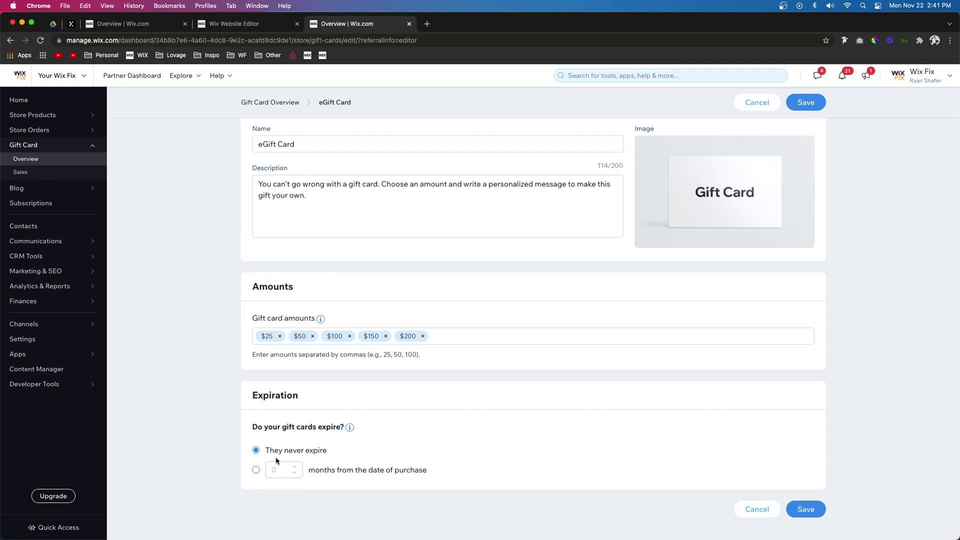
pyautogui.click(256, 470)
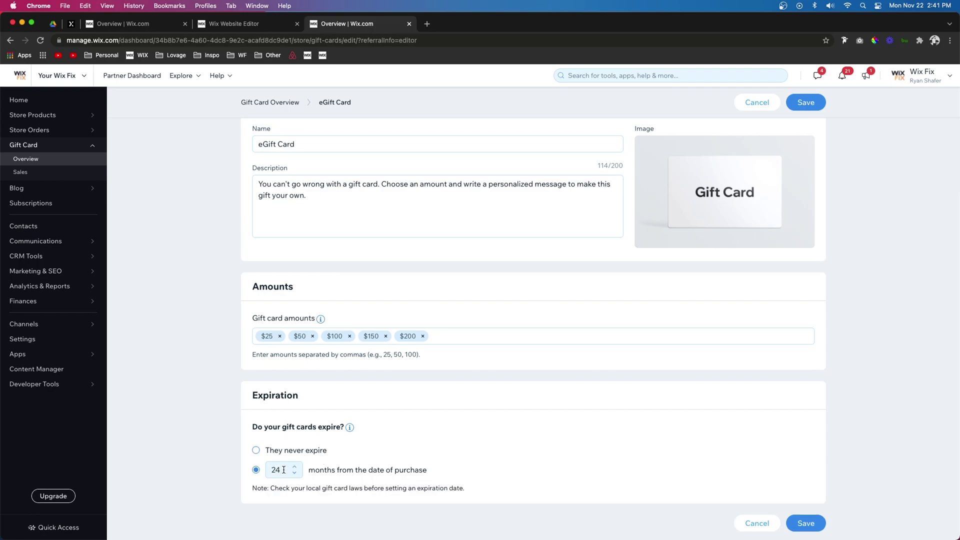
pyautogui.doubleClick(283, 470)
pyautogui.click(257, 451)
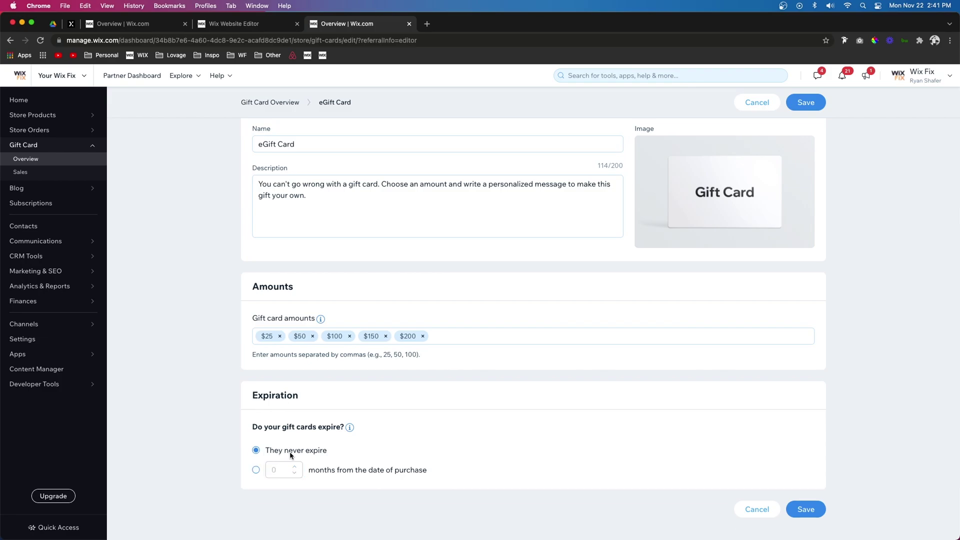
pyautogui.scroll(2, 762, 260)
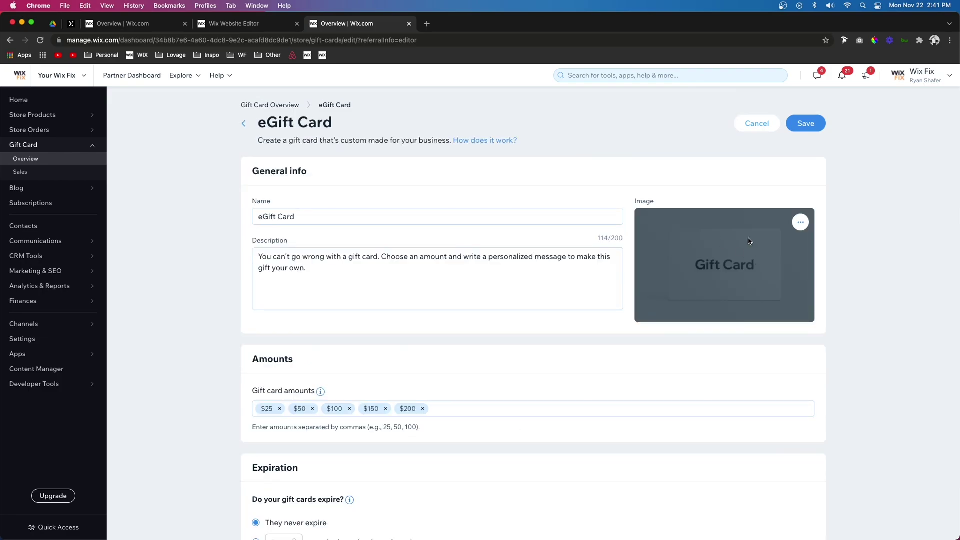
# Step: Replace the eGift Card image with WF Logo Dark.png from Site Files
pyautogui.click(800, 222)
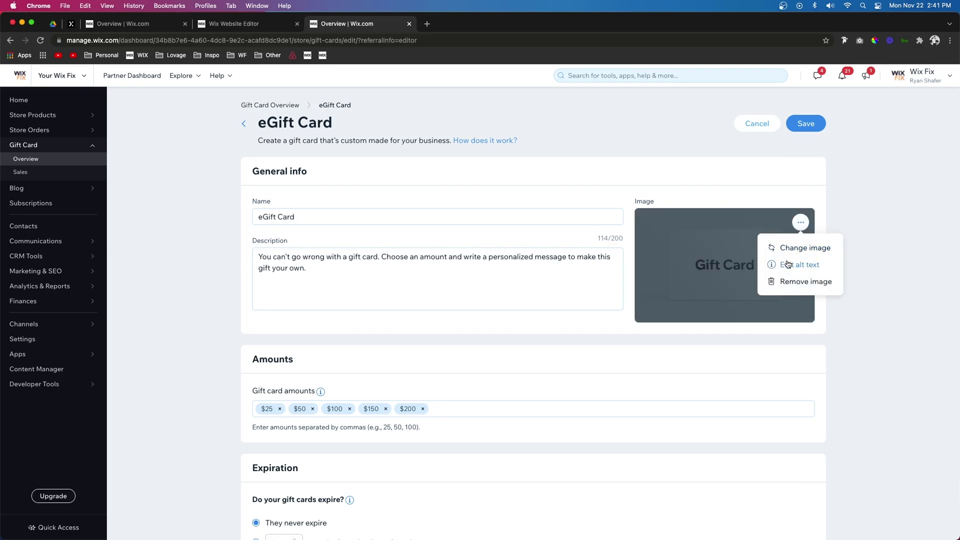
pyautogui.click(797, 247)
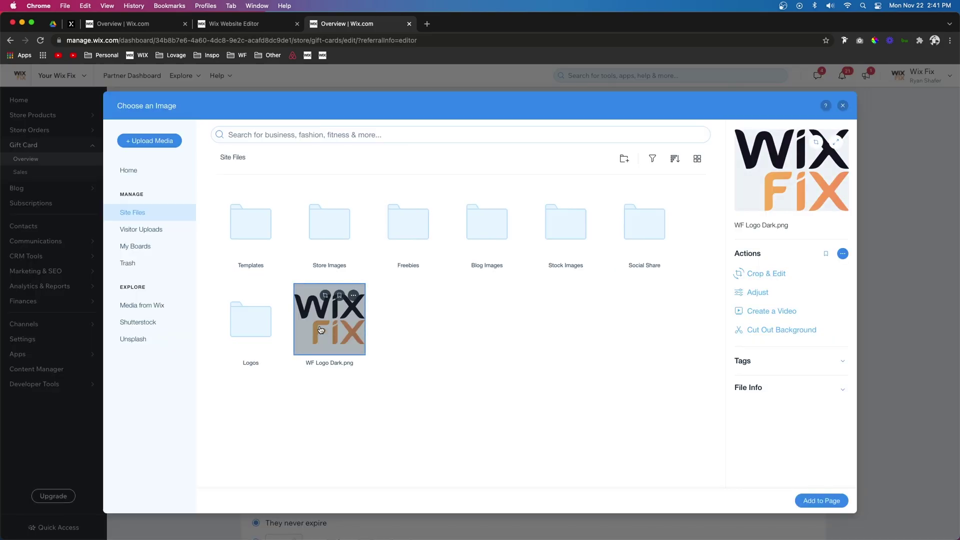
pyautogui.doubleClick(320, 331)
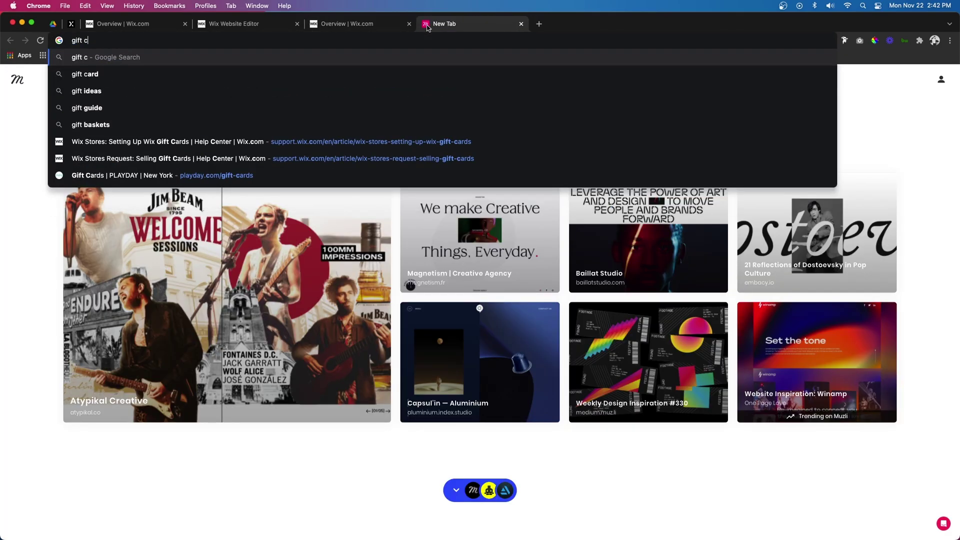
pyautogui.write('card mockup')
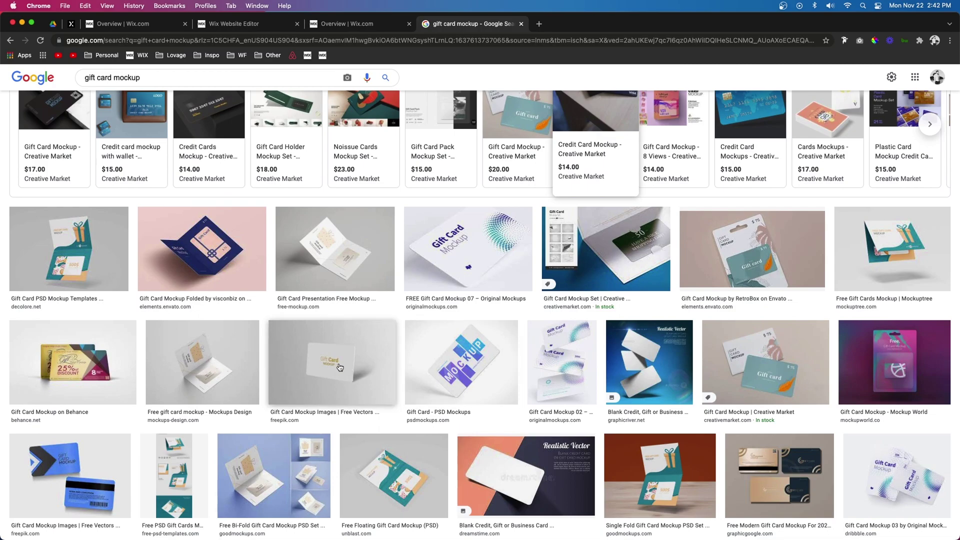
# Step: Return to the Overview | Wix.com tab showing the eGift Card form
pyautogui.click(326, 23)
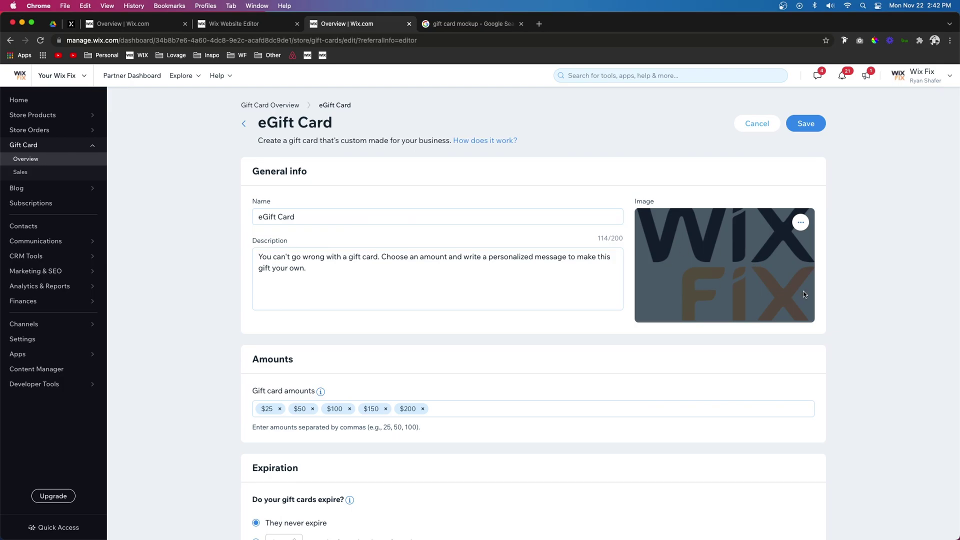
# Step: Save the eGift Card settings with the WF Logo Dark image
pyautogui.click(804, 126)
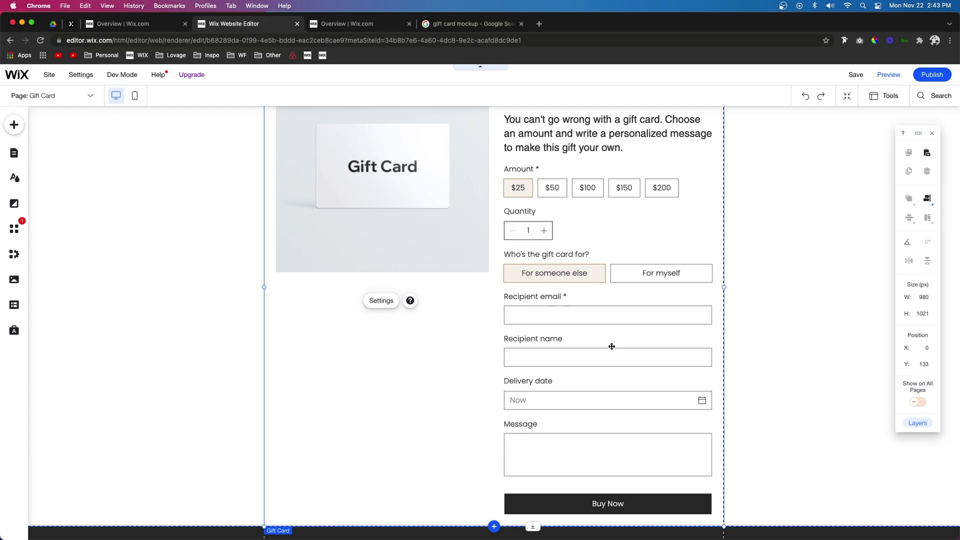
pyautogui.scroll(-1, 612, 346)
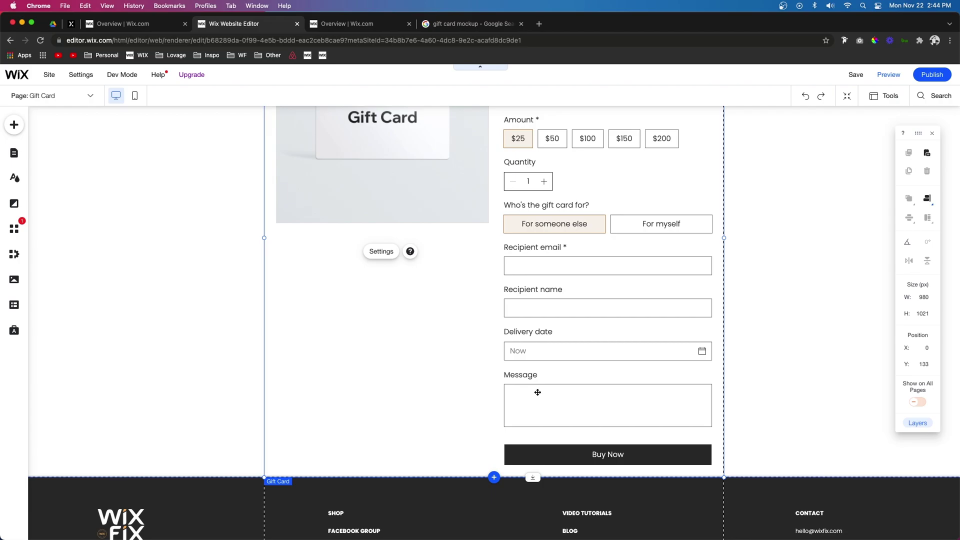
pyautogui.scroll(3, 537, 391)
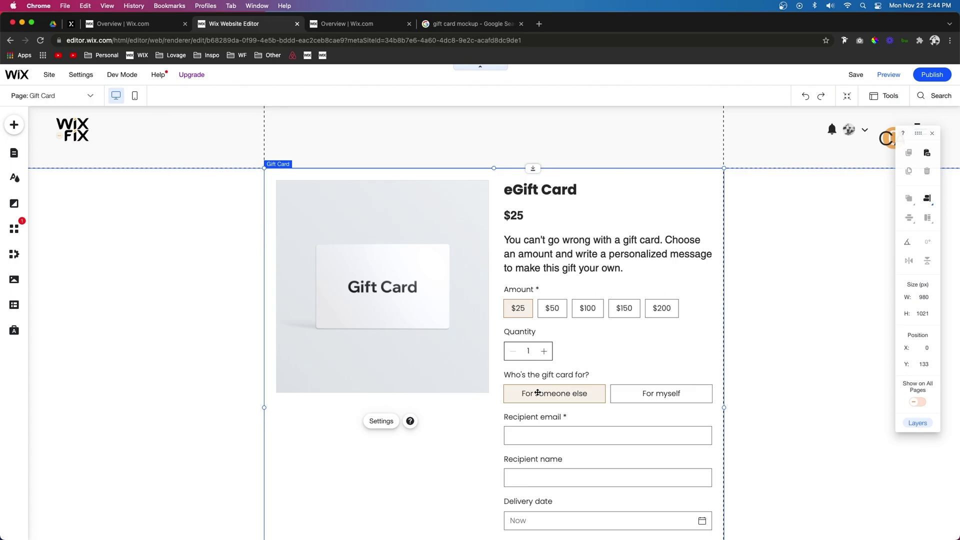